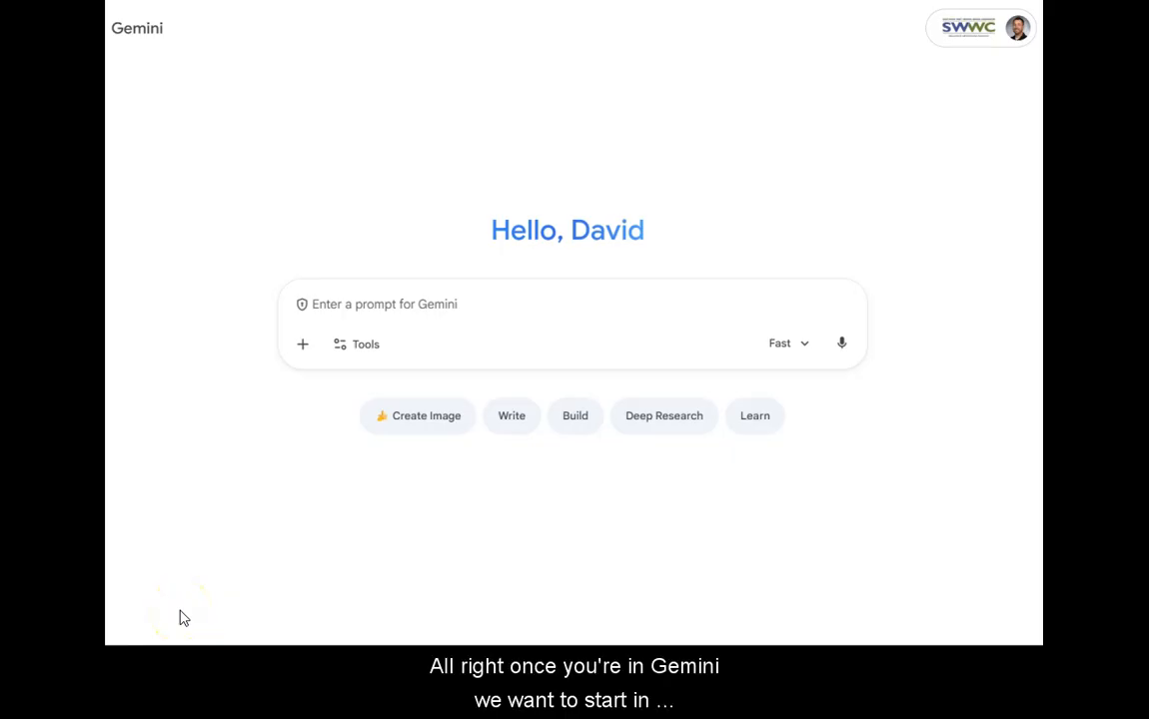
Step: Turn on the Canvas tool for the new chat prompt
click(474, 303)
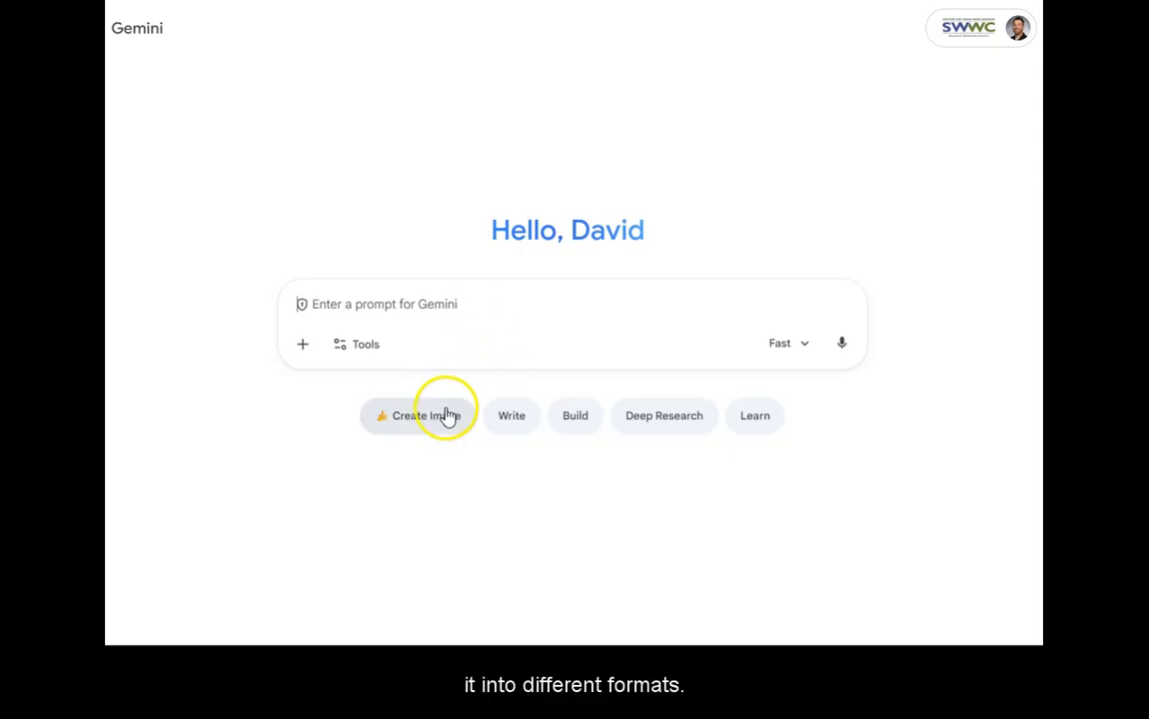
click(366, 351)
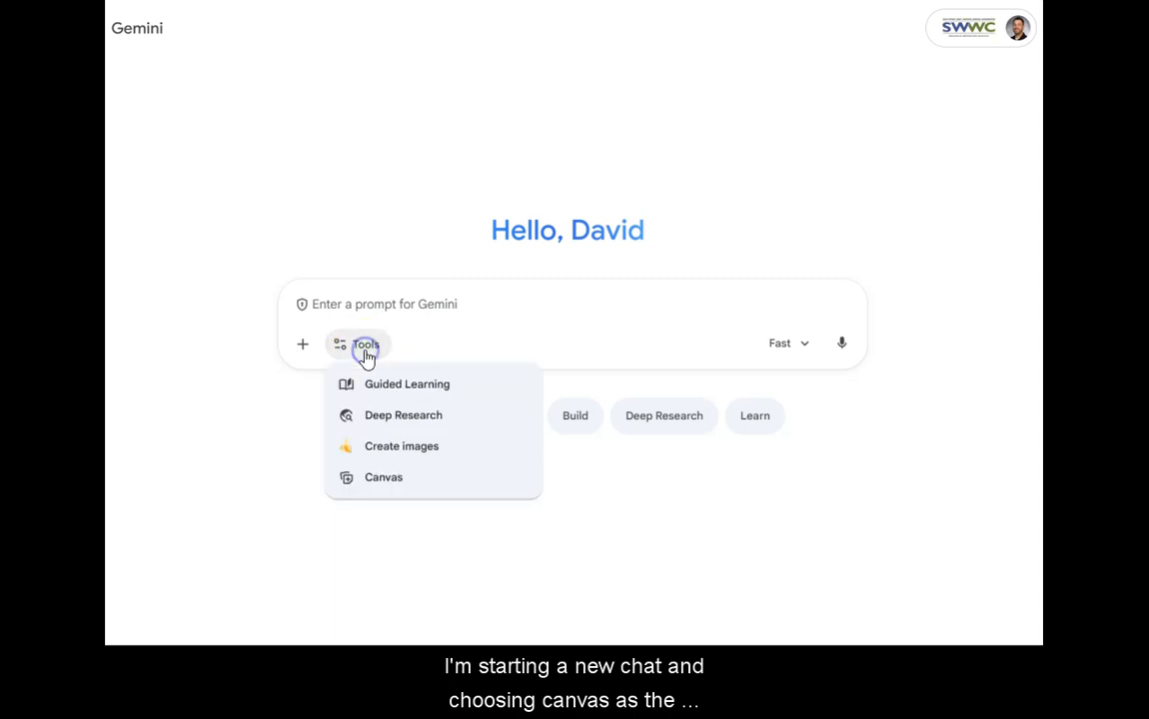
click(384, 476)
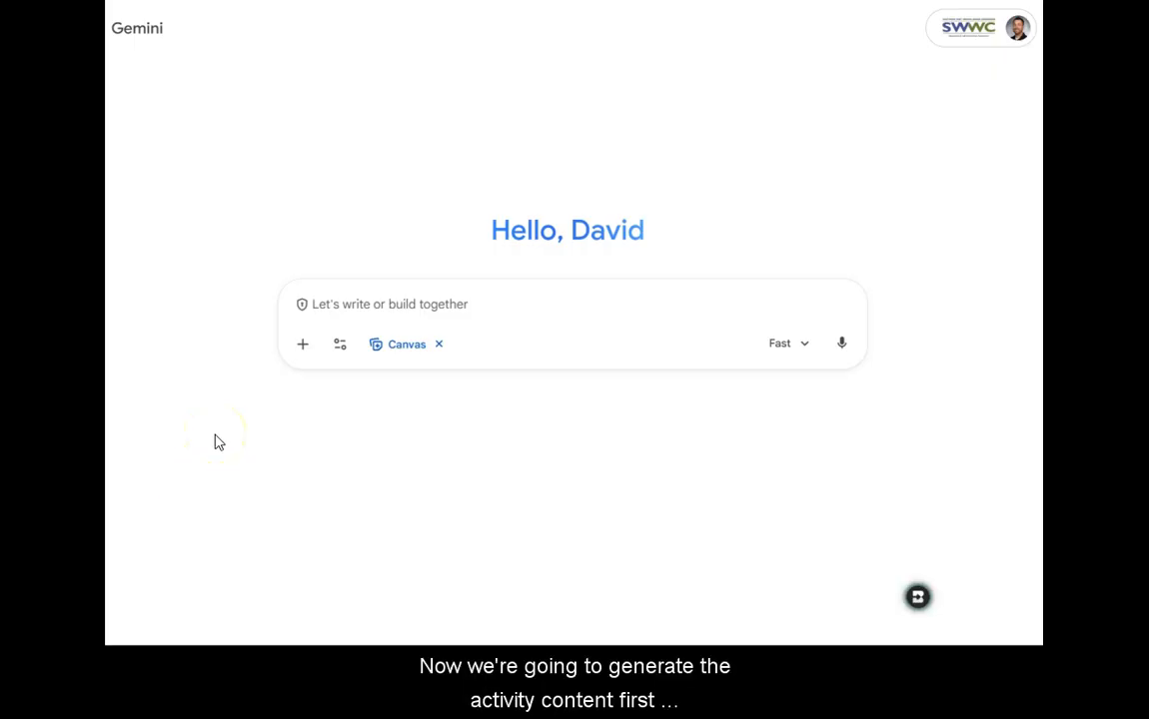
Step: Request a 1st grade handwashing activity with a kid-friendly goal, short teacher script, materials, steps, quick understanding check, very short sentences and a 20-second chant
click(431, 304)
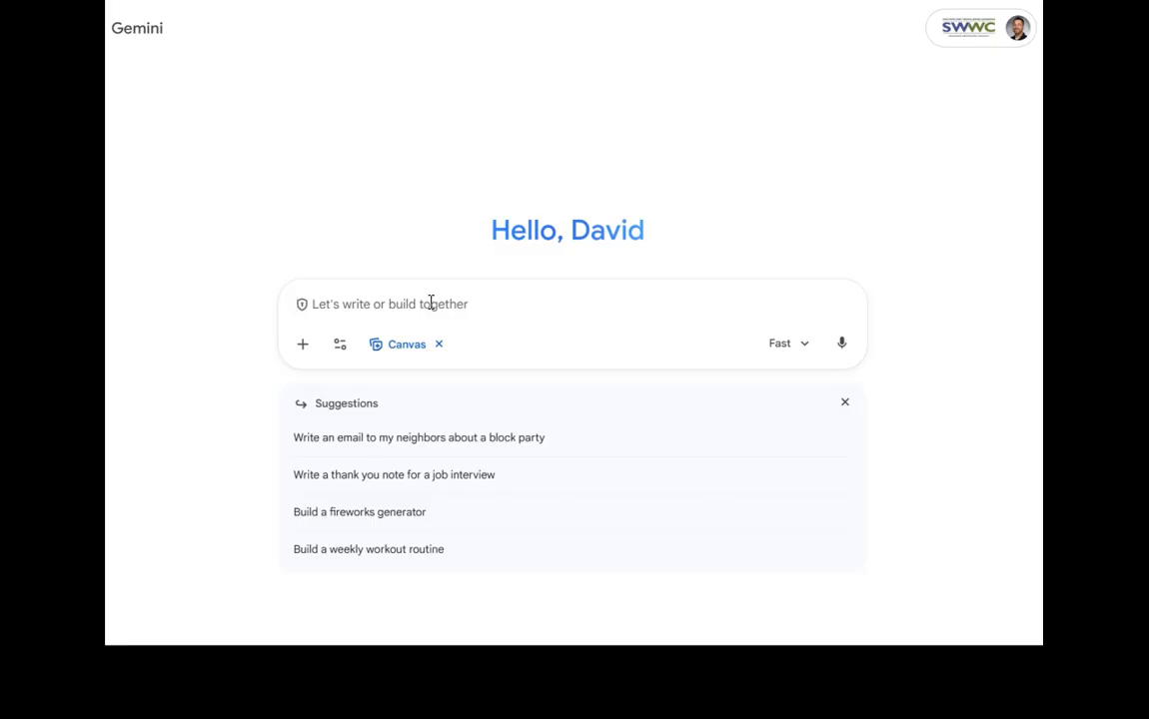
text(Create a 1st grade classroom activity to teach handwashing. Include: a kid-friendly goal, a short teacher script, materials, steps, and a quick check for understanding. Keep sentences very short and include a 20-second handwashing chant.)
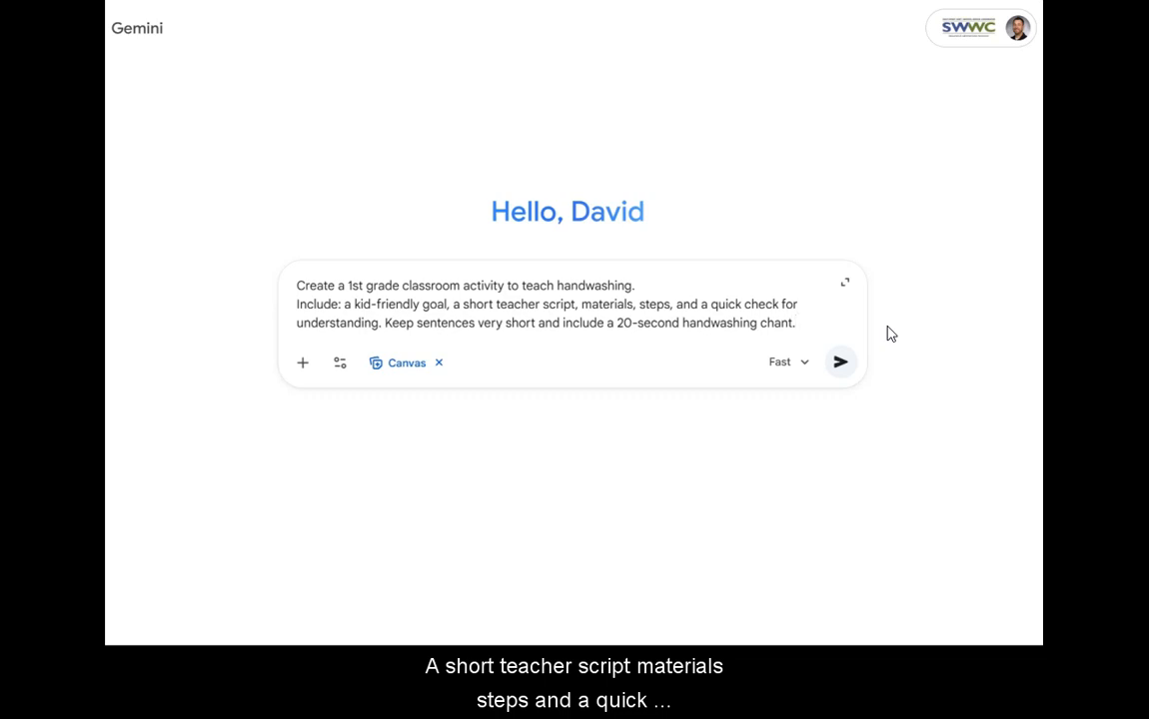
click(841, 366)
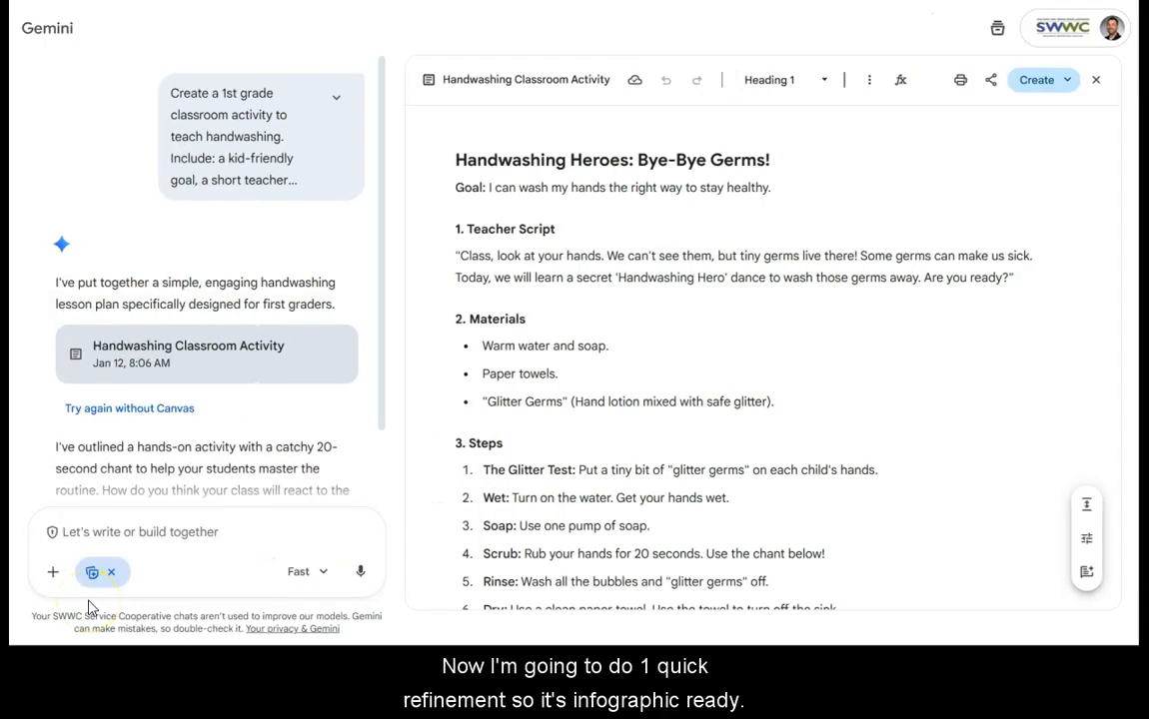
Step: Submit the follow-up prompt "Rewrite the steps as simple steps, each no more than 6 words, and add one safety tip."
click(141, 533)
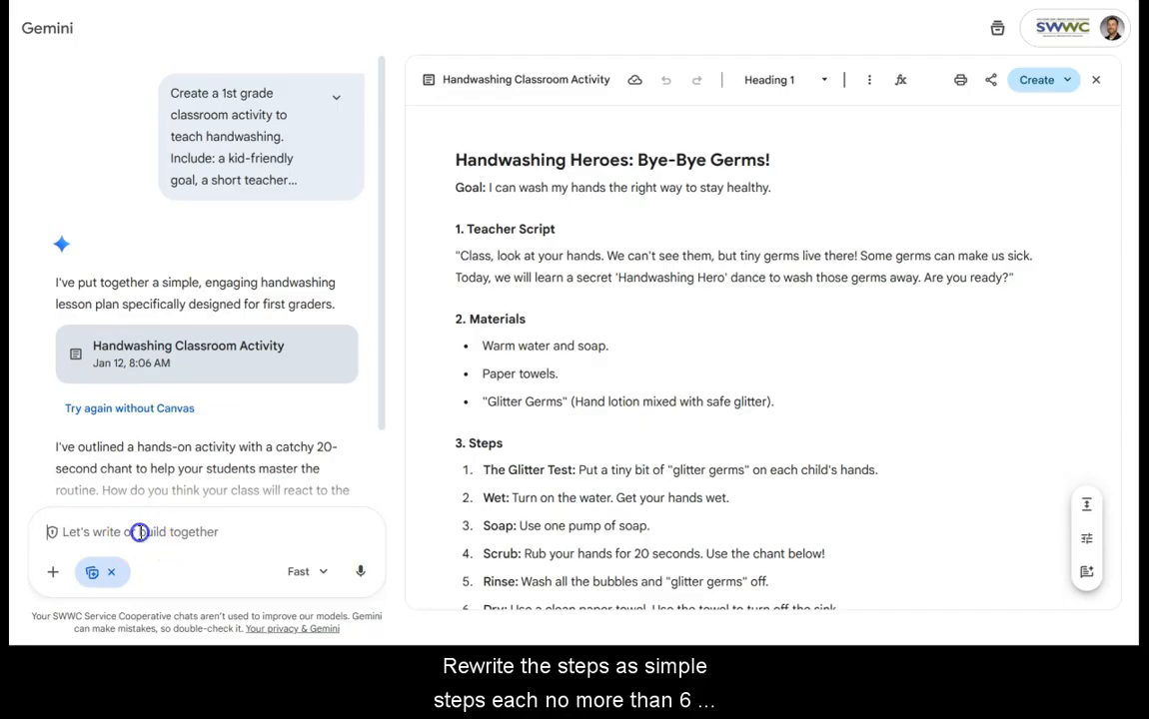
text(Rewrite the steps as simpla)
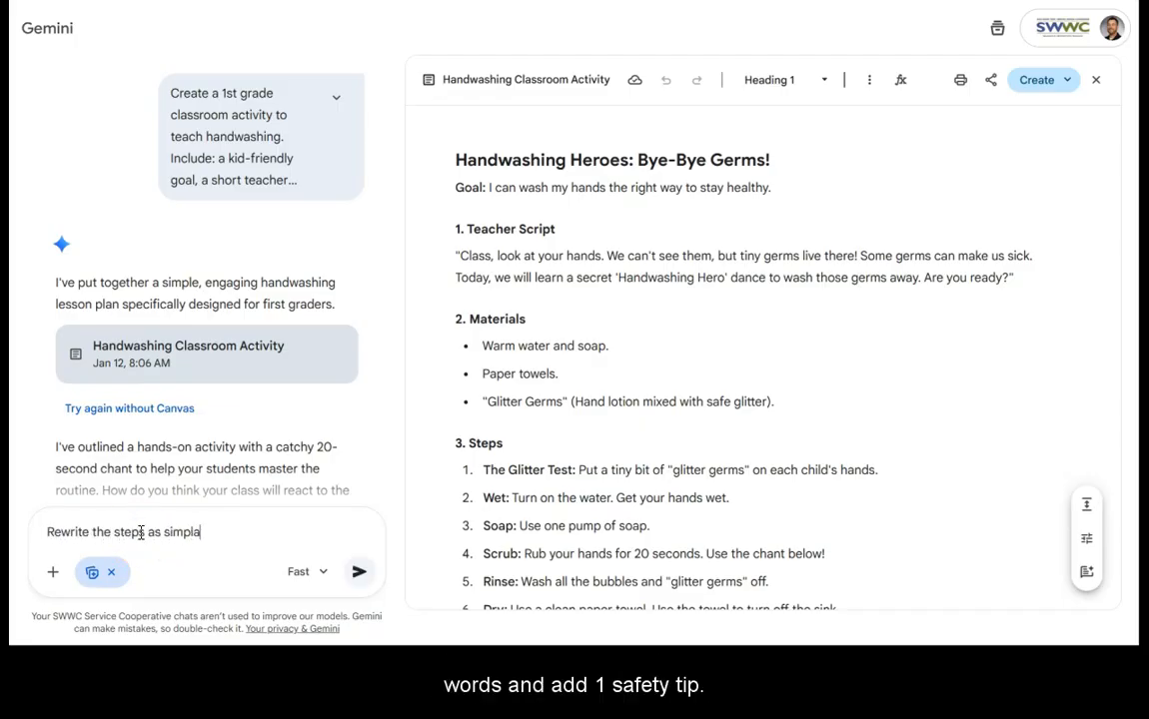
key(BackSpace)
text(e )
text(st)
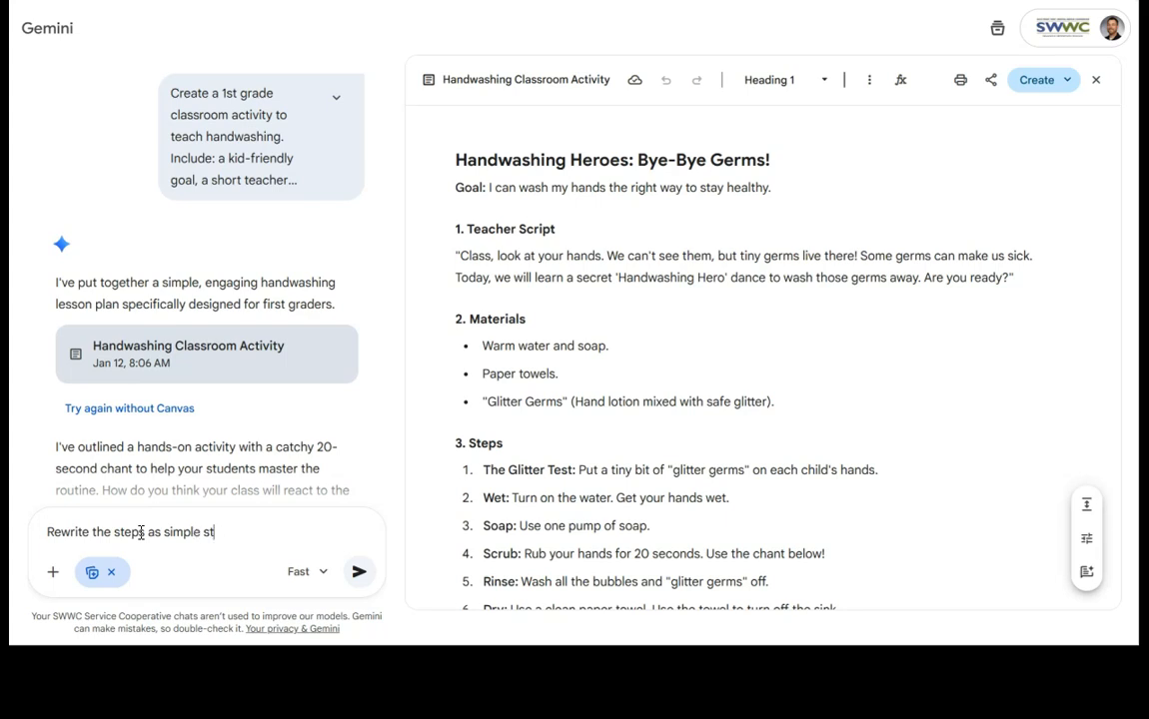
text(eps, each no more than)
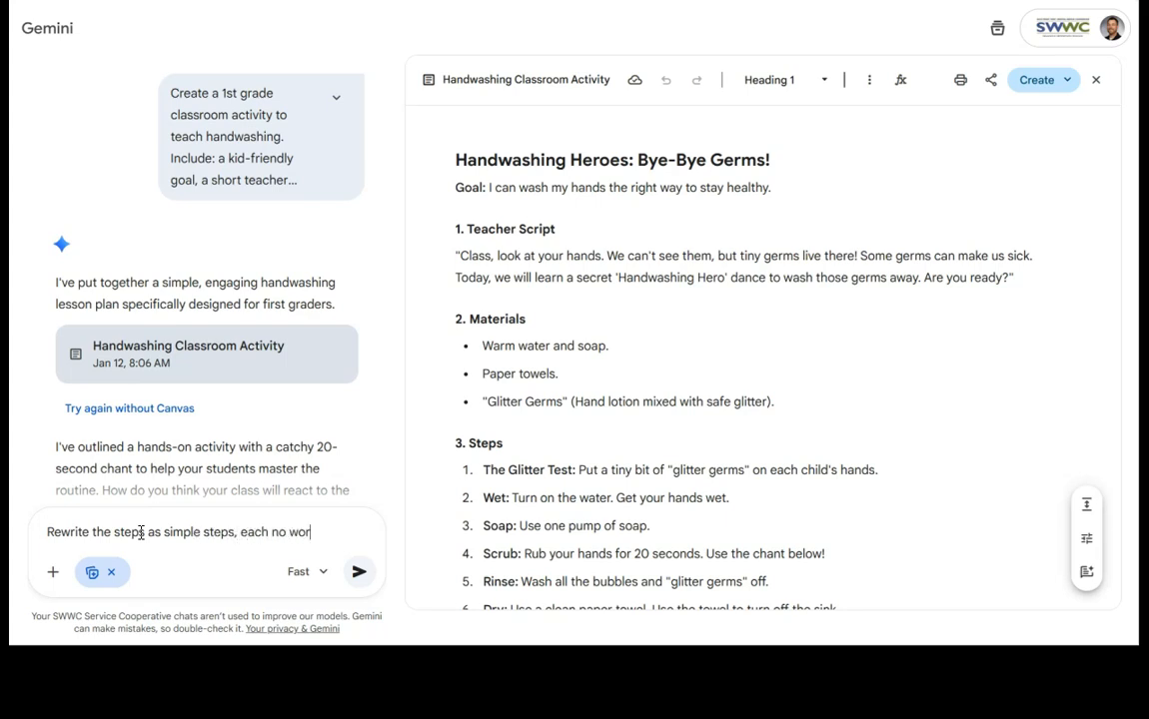
text( 6)
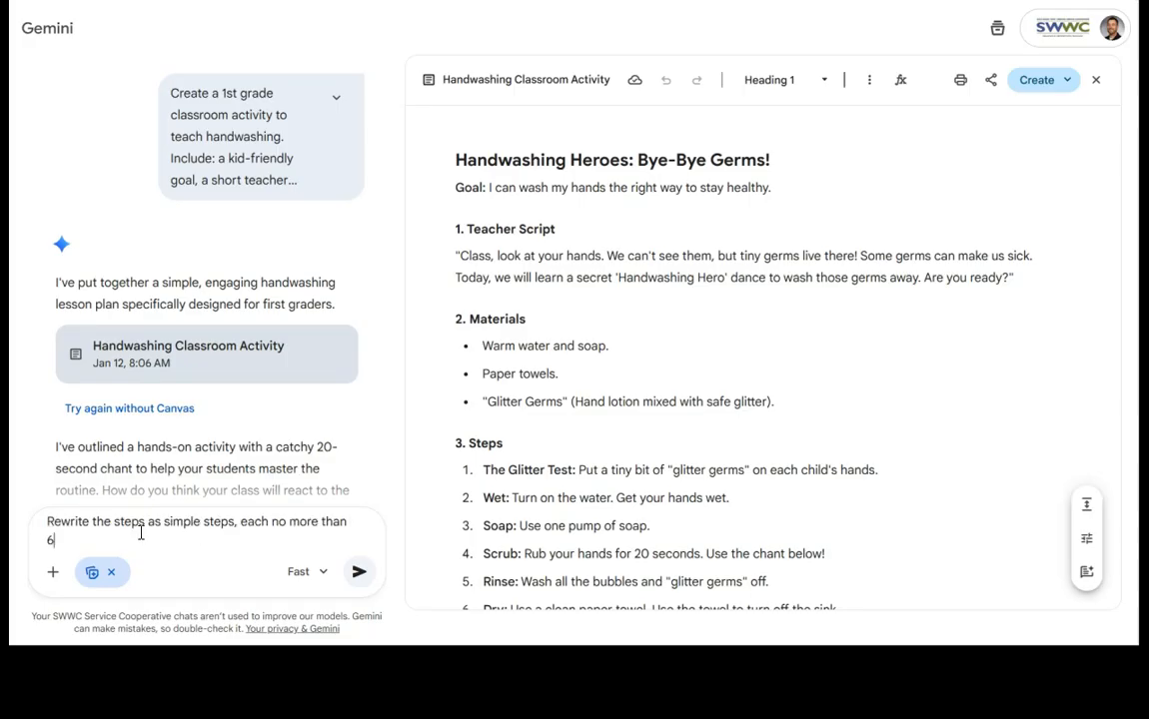
text( words, and add one safety tip.)
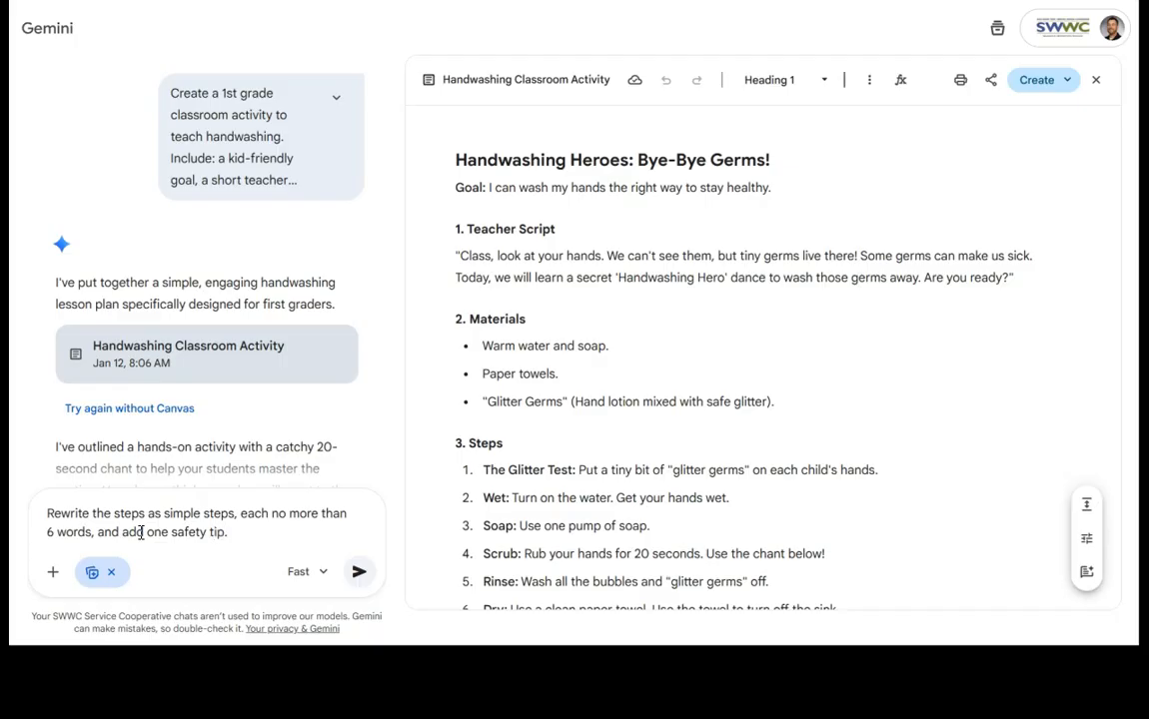
key(Return)
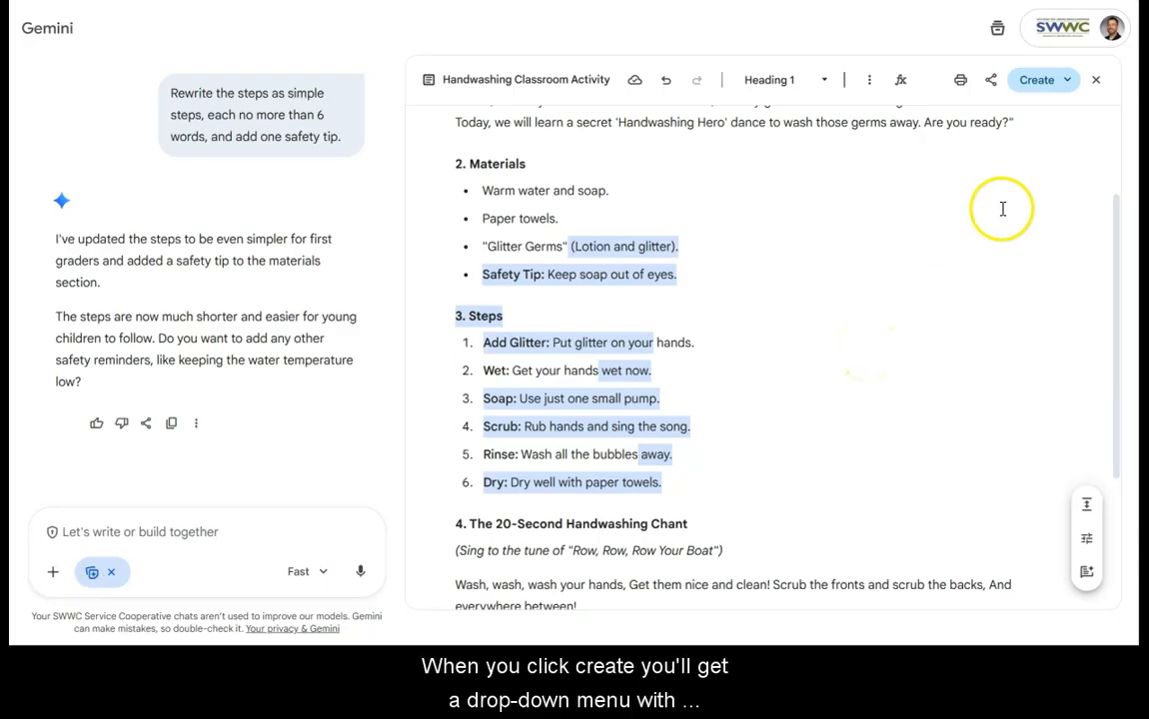
Step: Generate an infographic from the handwashing activity document and look through its preview
click(1062, 86)
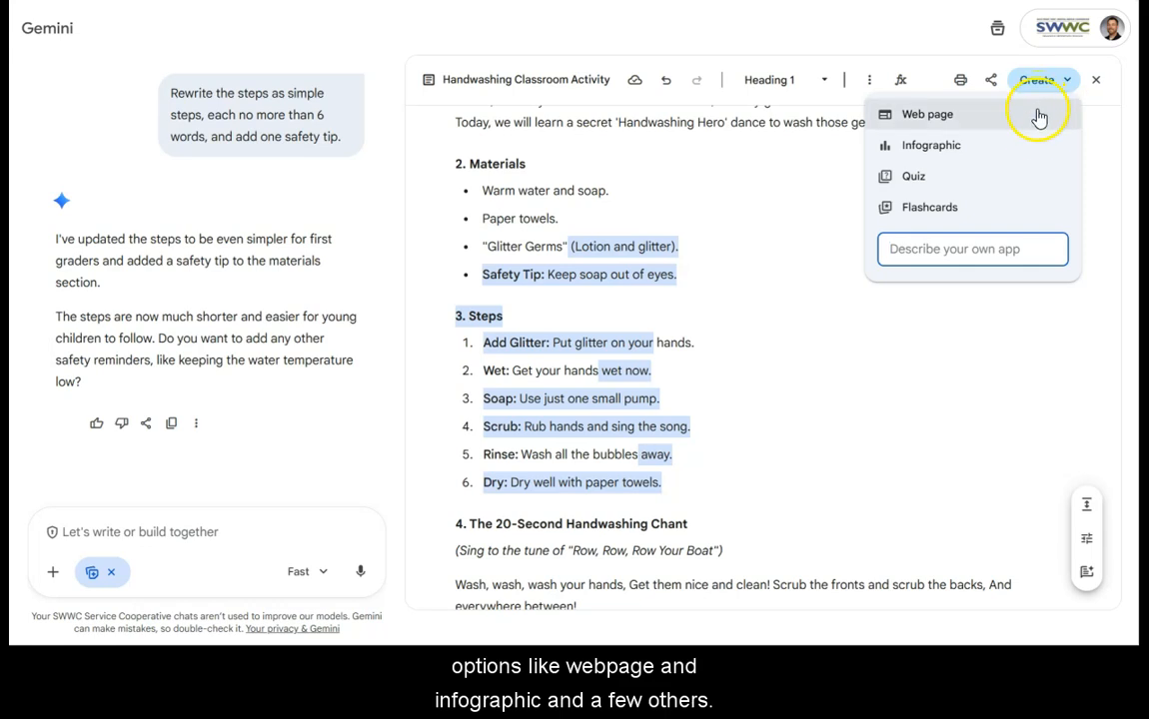
click(1042, 147)
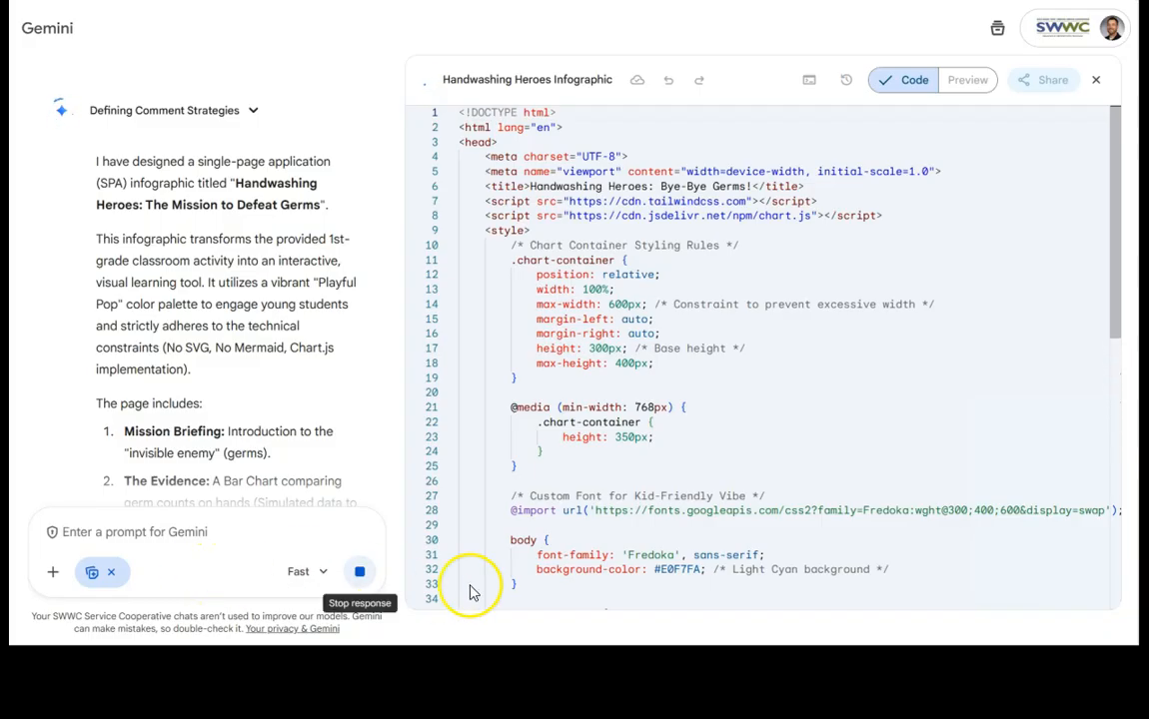
scroll(705, 464, down, 5)
scroll(705, 465, down, 10)
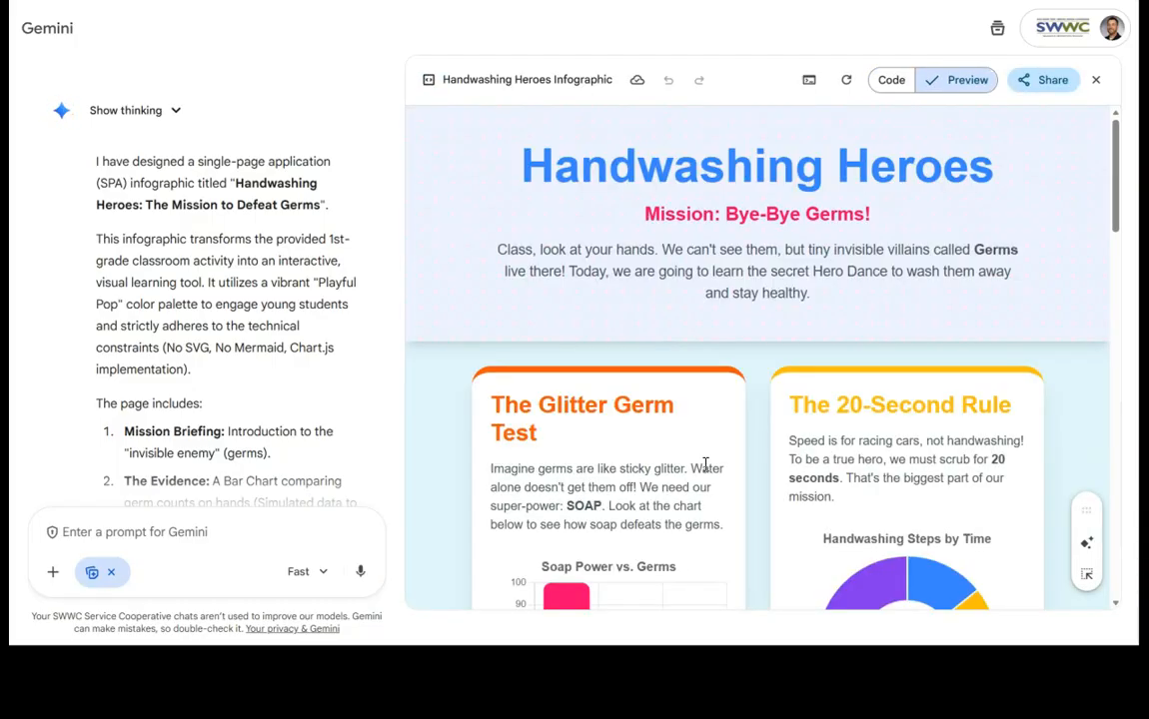
scroll(712, 437, down, 3)
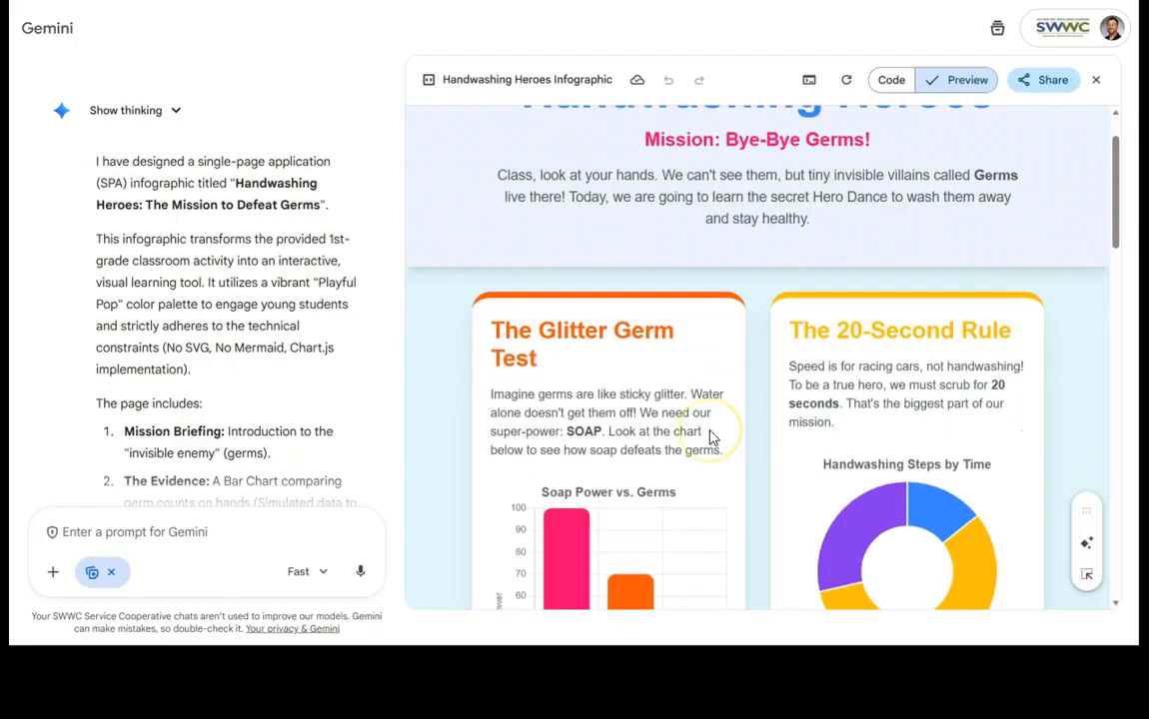
click(114, 532)
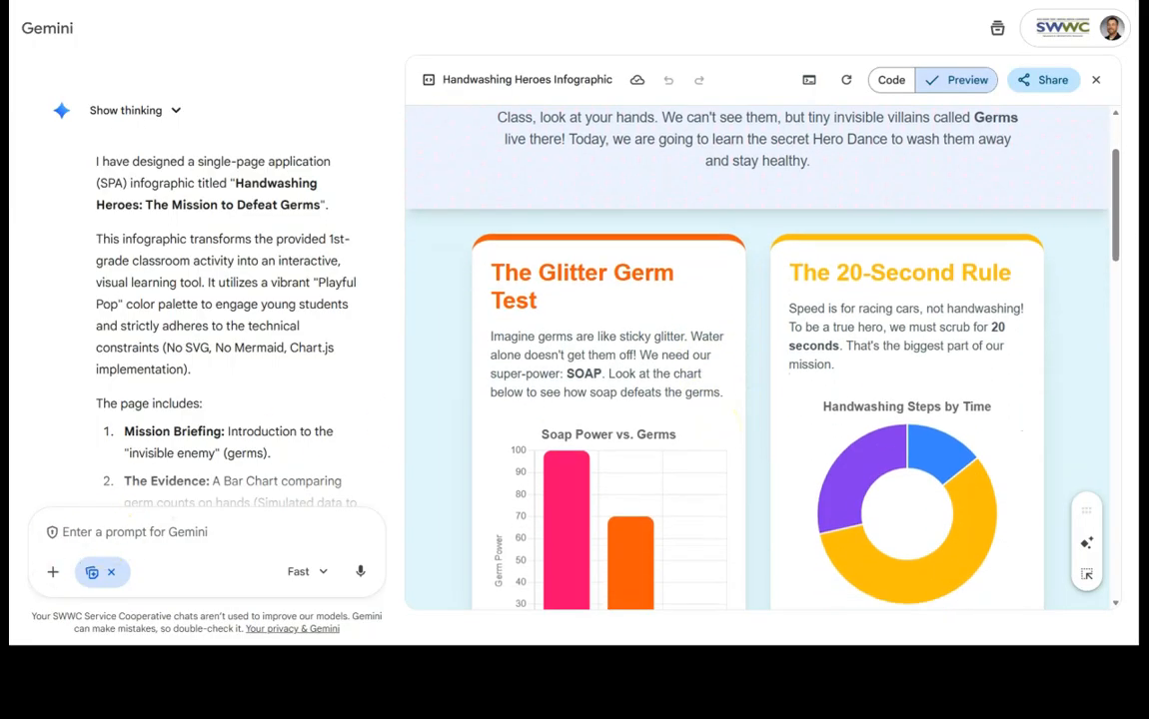
click(72, 437)
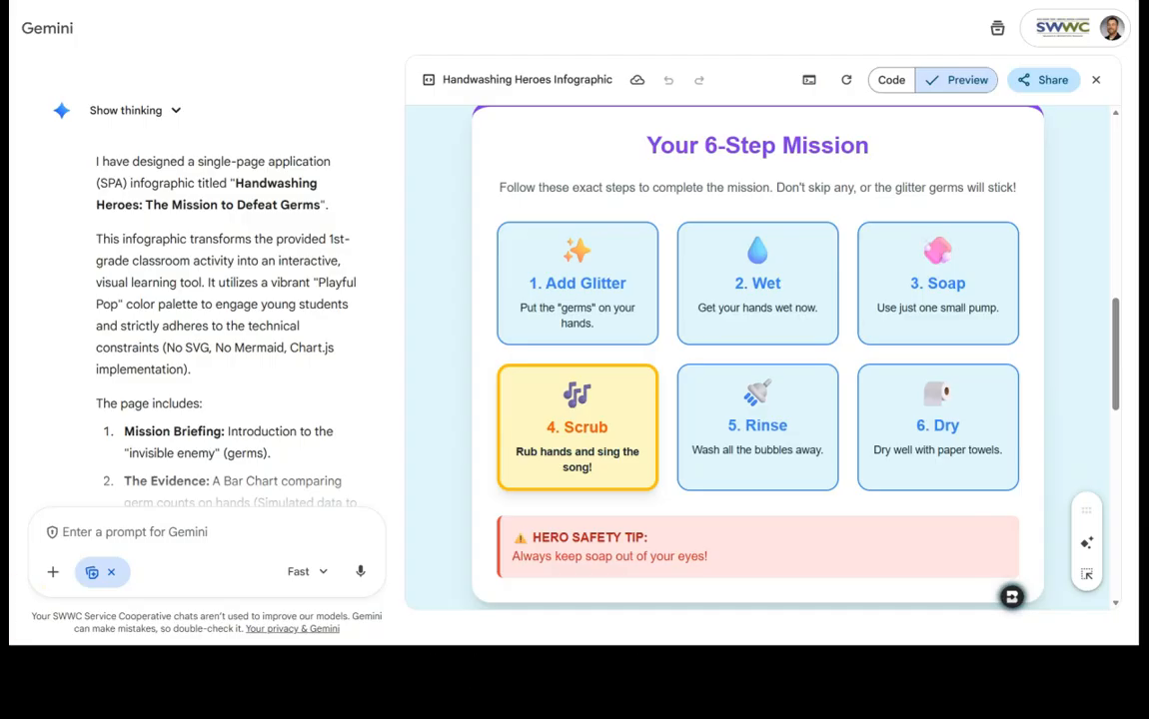
Step: Reopen the Handwashing Classroom Activity document from the earlier response in the chat
scroll(279, 350, up, 10)
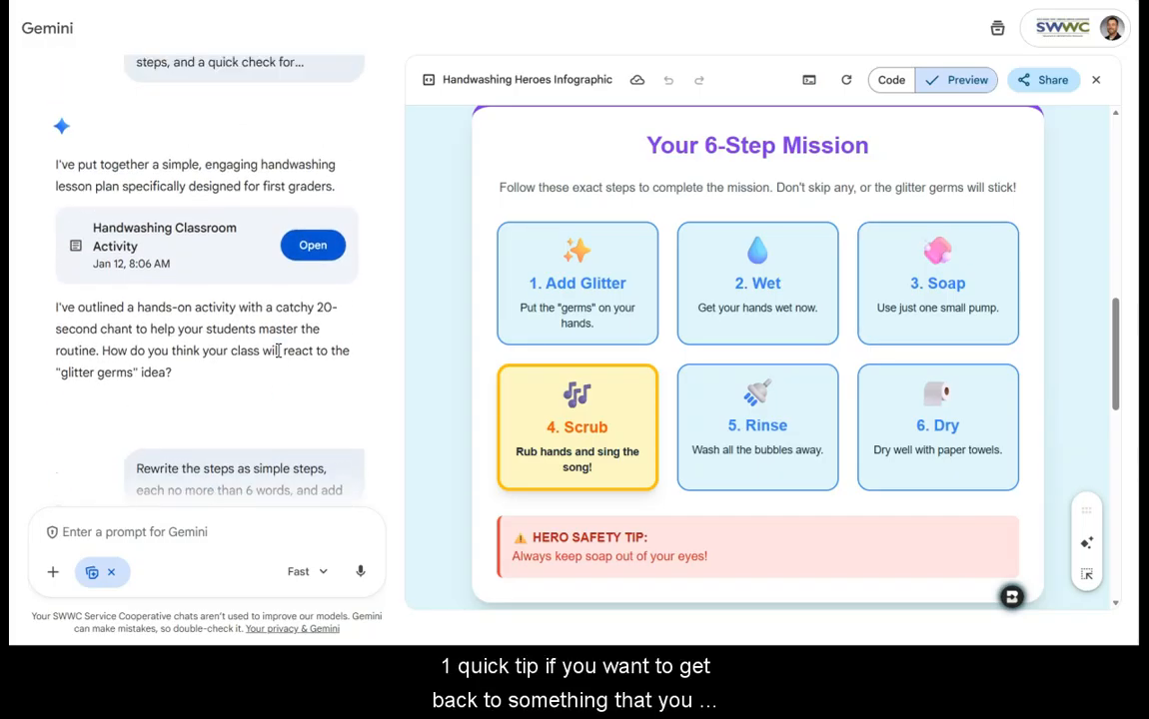
scroll(279, 351, up, 1)
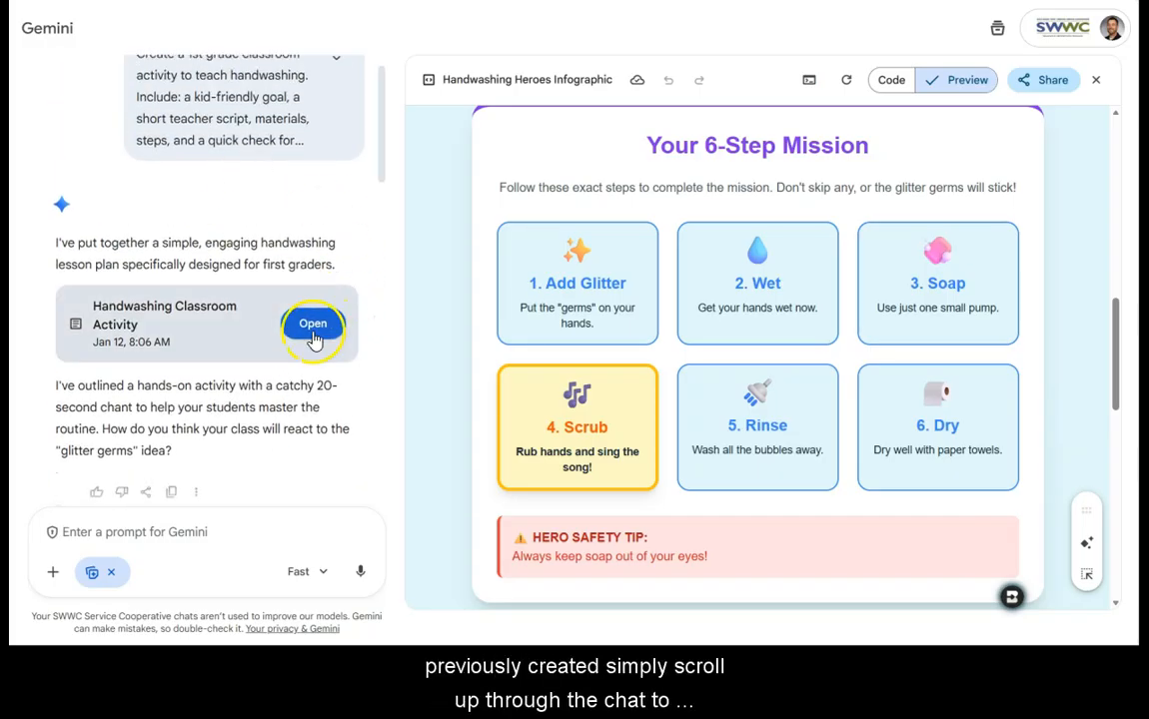
click(313, 330)
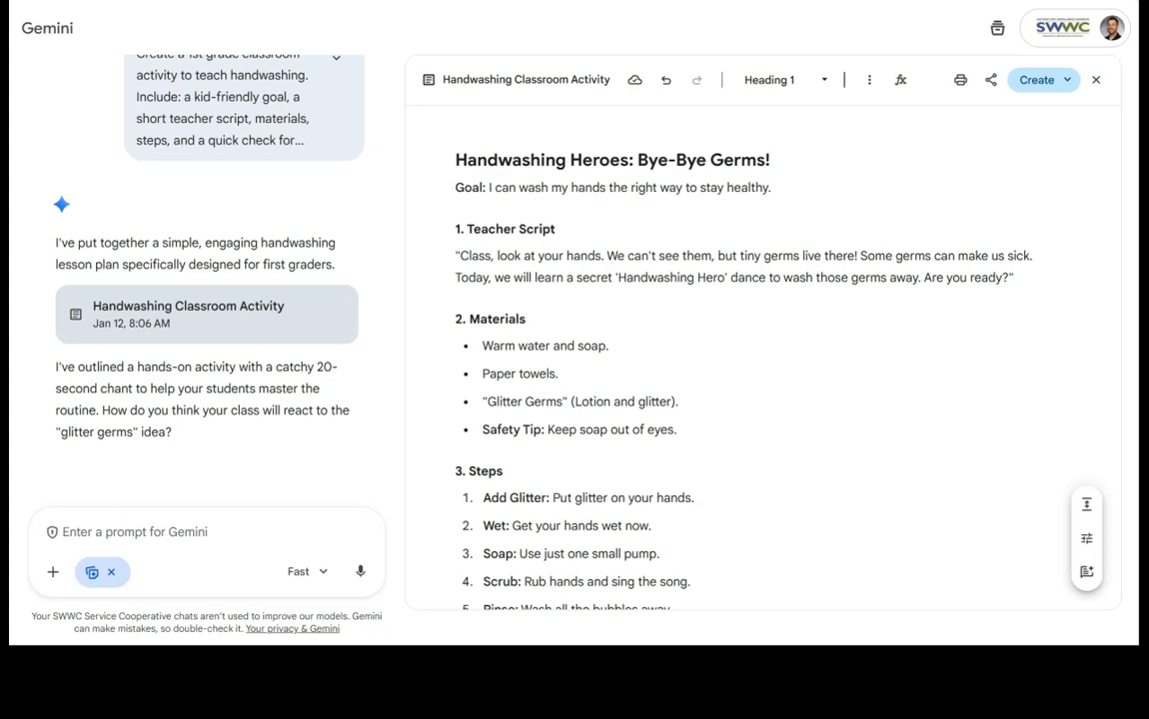
Step: Return to the Handwashing Heroes Infographic from the latest chat response and view its preview
scroll(223, 458, down, 10)
scroll(224, 457, down, 5)
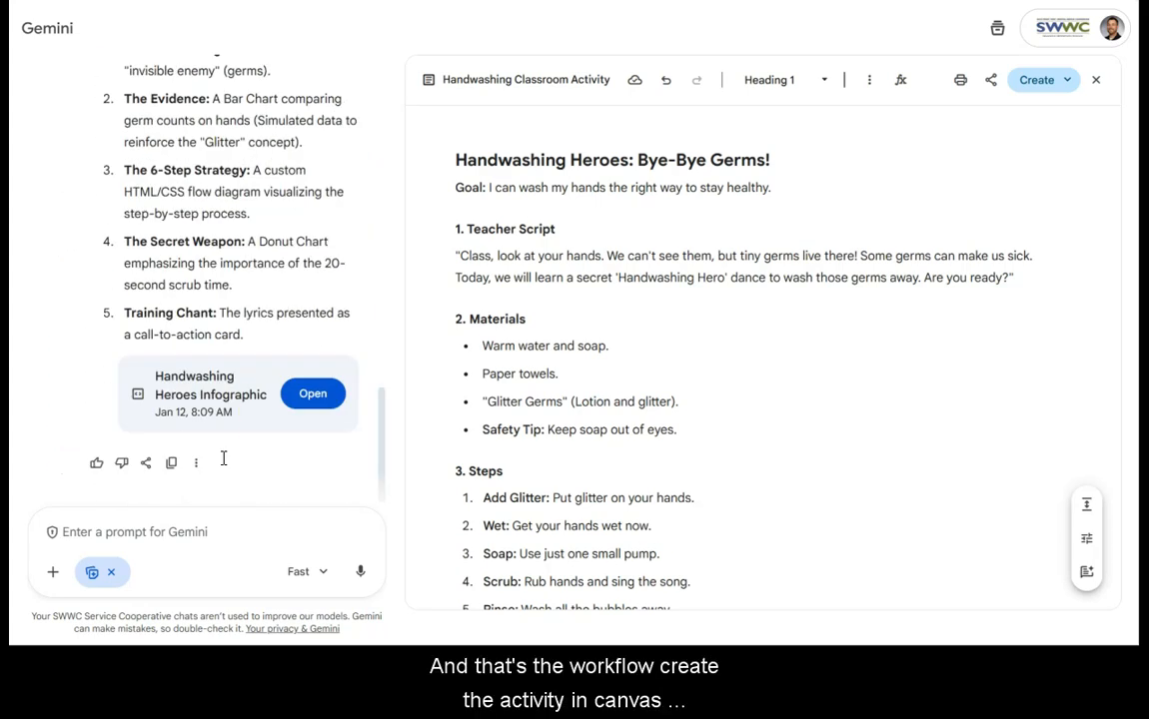
click(313, 393)
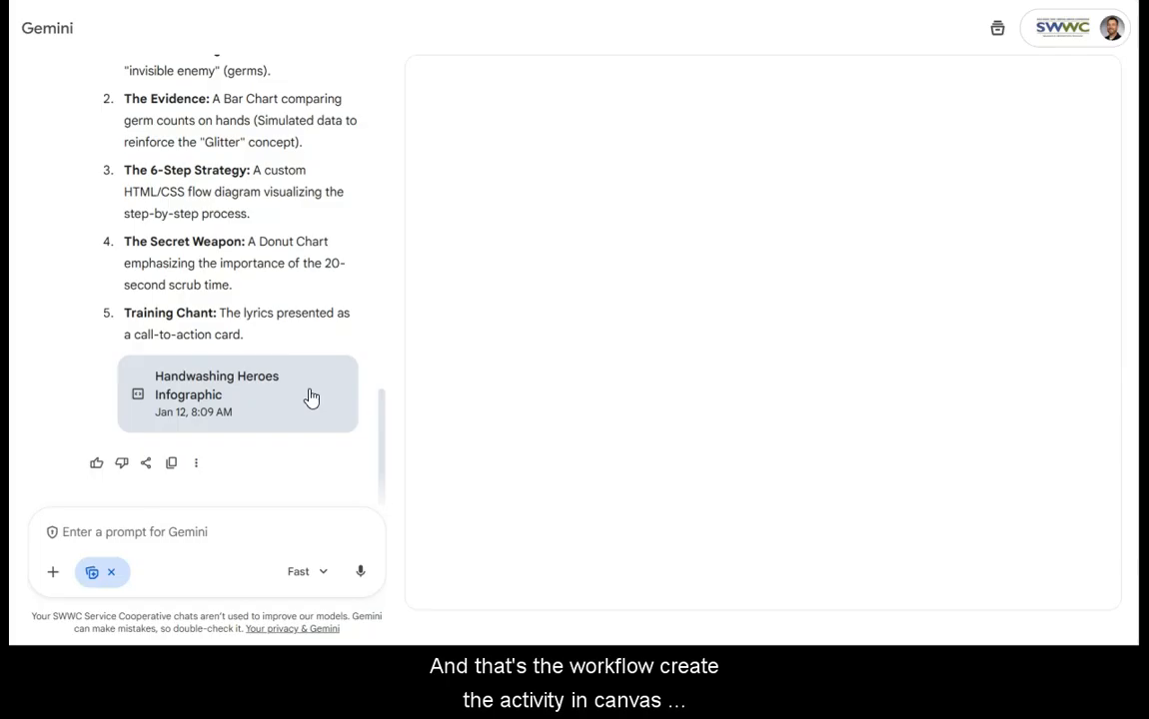
scroll(604, 467, down, 10)
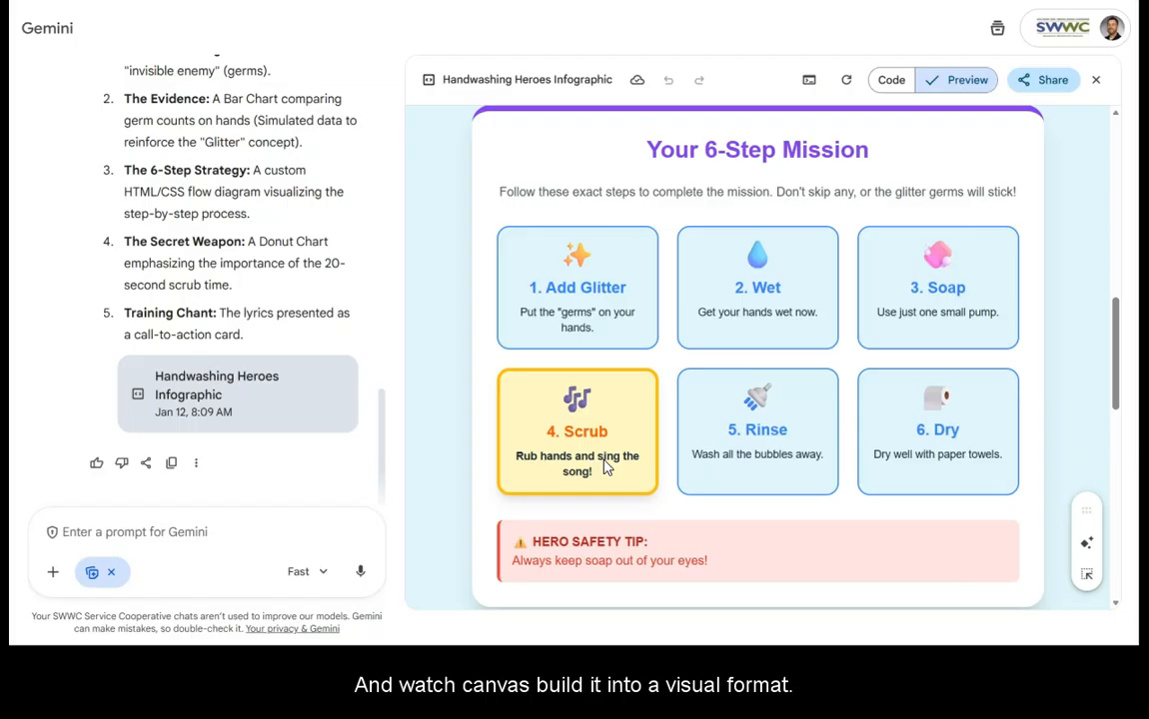
click(115, 528)
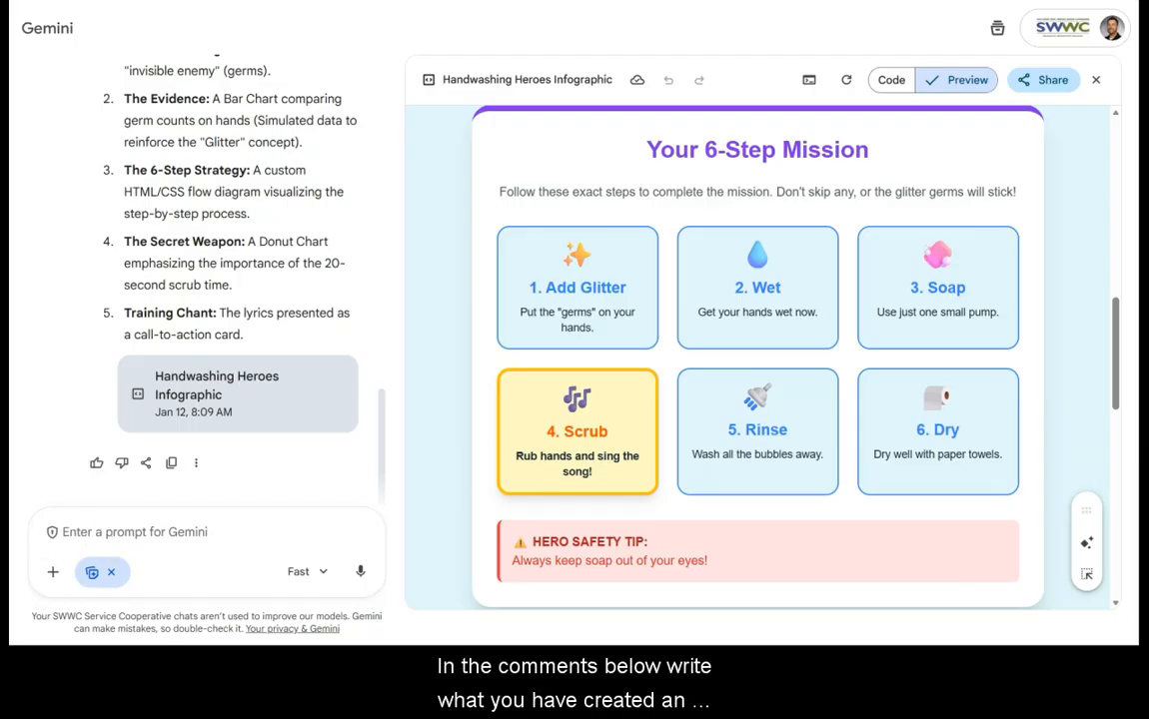